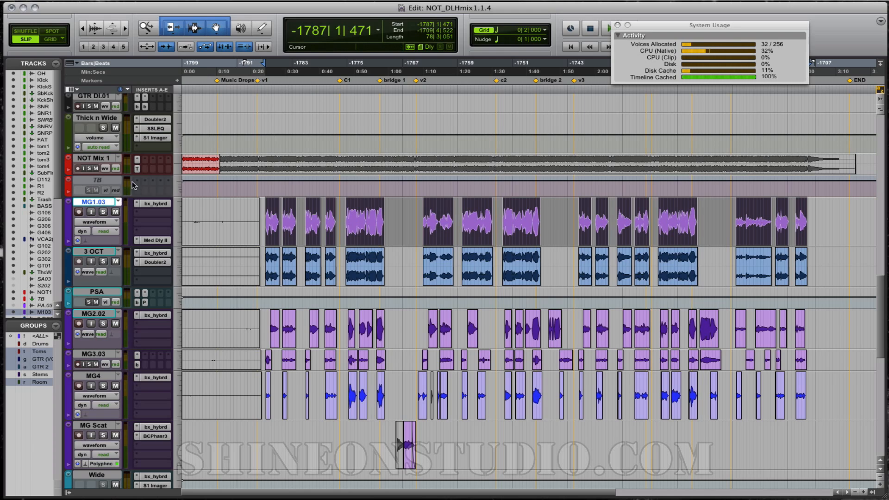
# Duplicate the MG1.03 track twice, including only its active playlist and leaving out the inserts, placed after the selected track
pyautogui.click(102, 203)
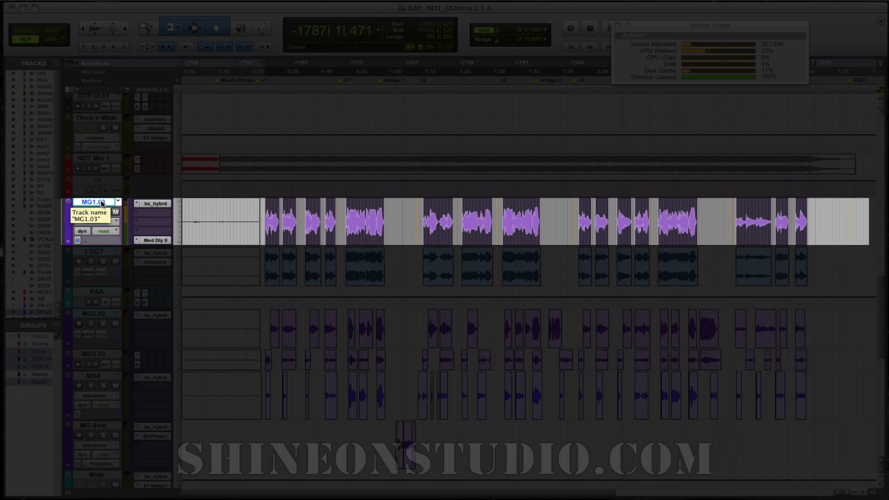
pyautogui.hotkey('alt', 'shift', 'd')
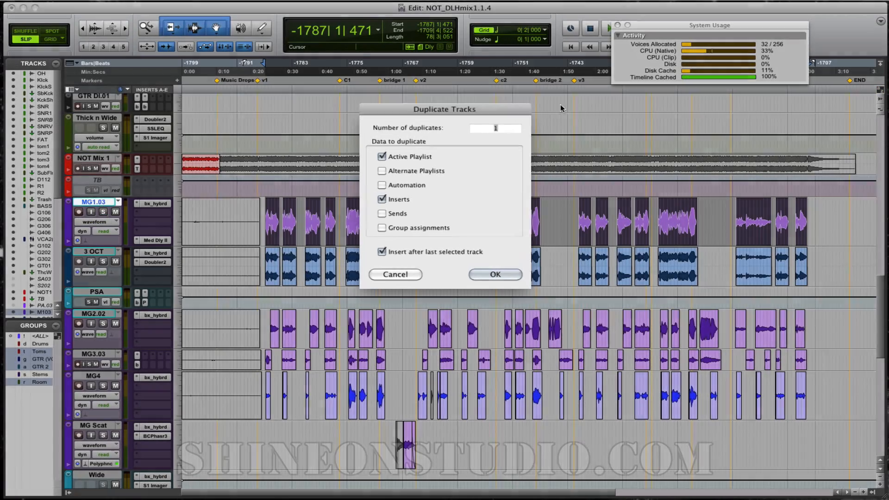
pyautogui.write('2')
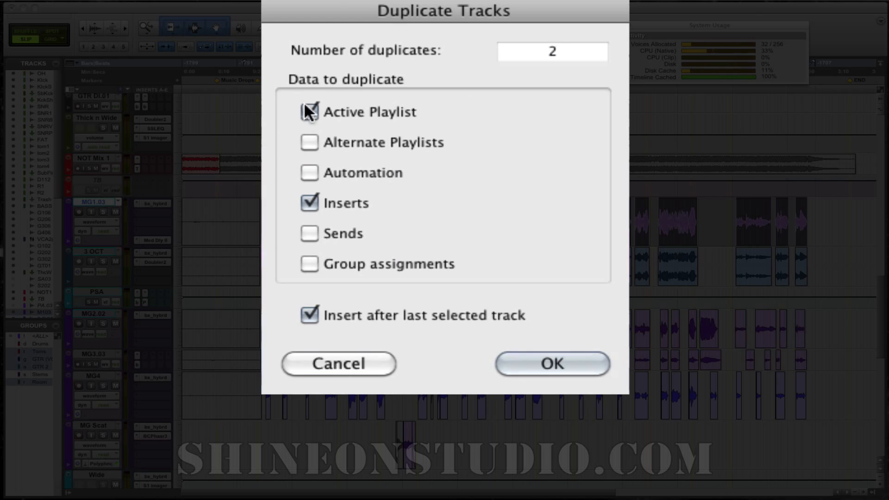
pyautogui.click(311, 202)
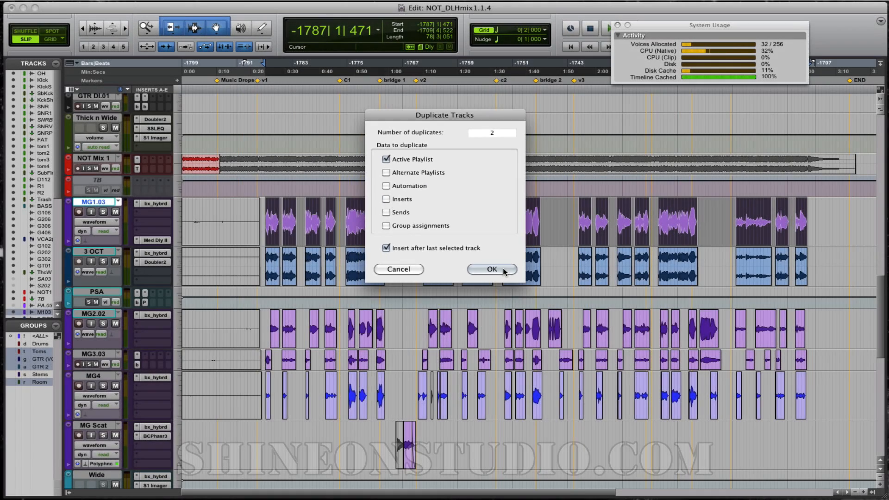
pyautogui.click(502, 269)
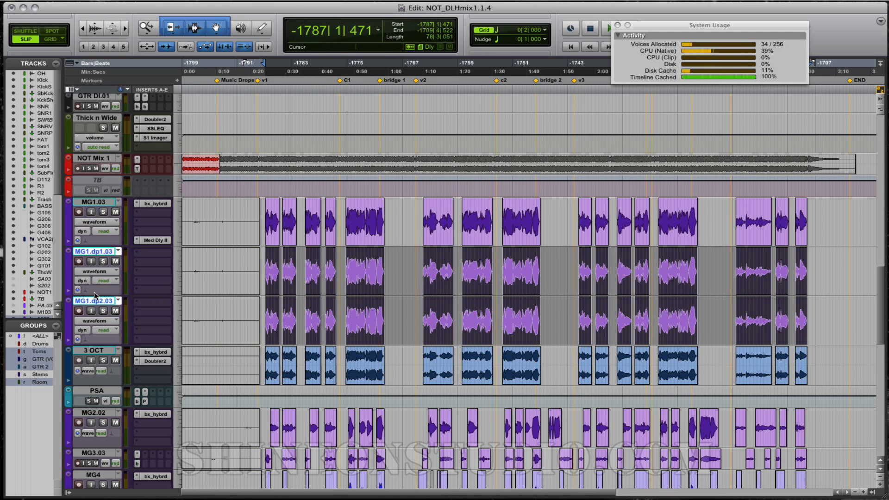
# Create one stereo audio track and move all the vocal clips from both MG1.03 duplicates onto it
pyautogui.press('super+shift+n')
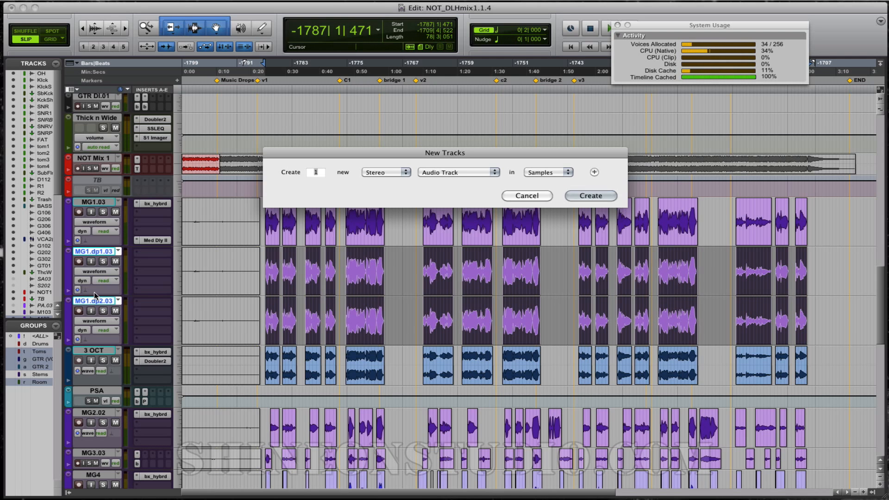
pyautogui.press('Return')
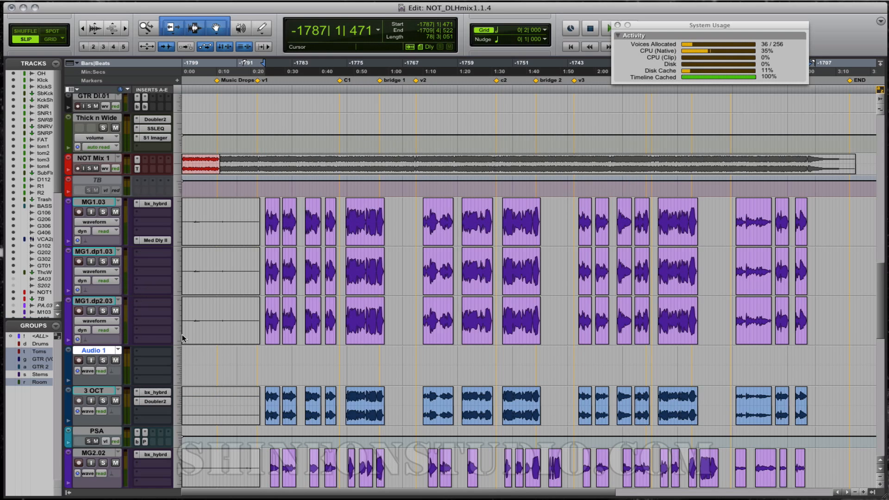
pyautogui.click(272, 281)
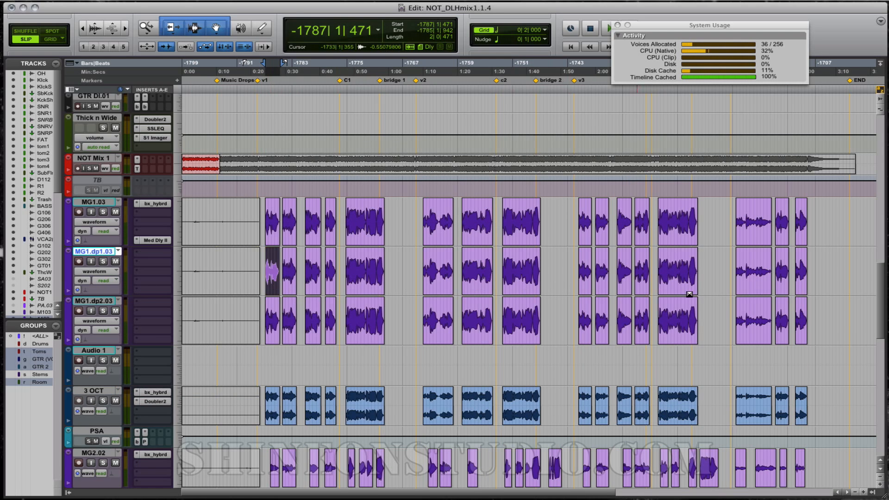
pyautogui.keyDown('shift'); pyautogui.click(800, 288); pyautogui.keyUp('shift')
pyautogui.keyDown('shift'); pyautogui.click(803, 326); pyautogui.keyUp('shift')
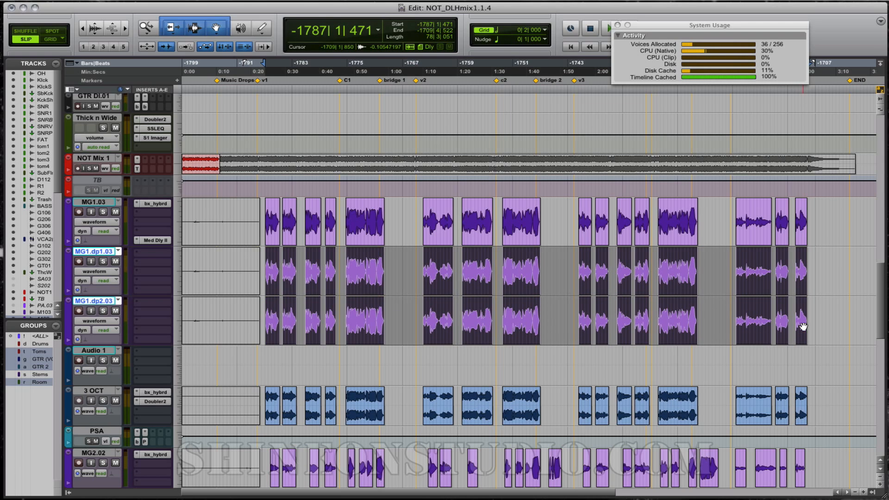
pyautogui.moveTo(802, 370); pyautogui.dragTo(802, 370)
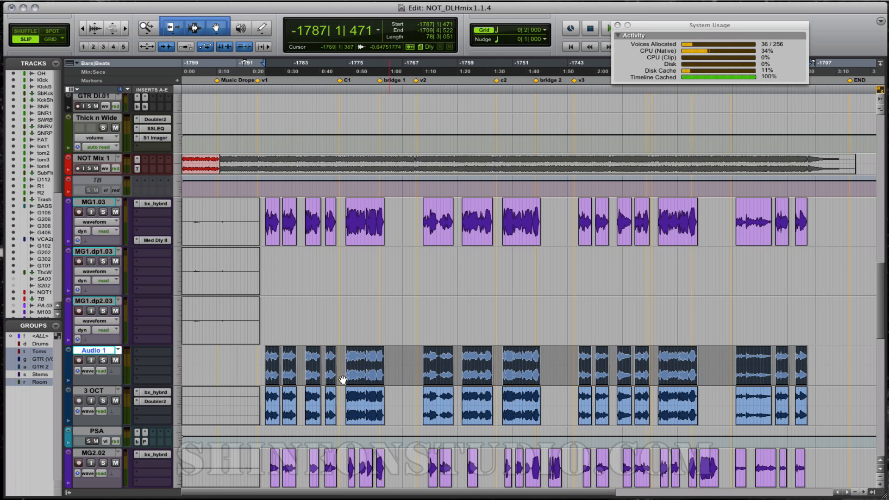
# Delete the two duplicate tracks MG1.dp1.03 and MG1.dp2.03
pyautogui.click(95, 301)
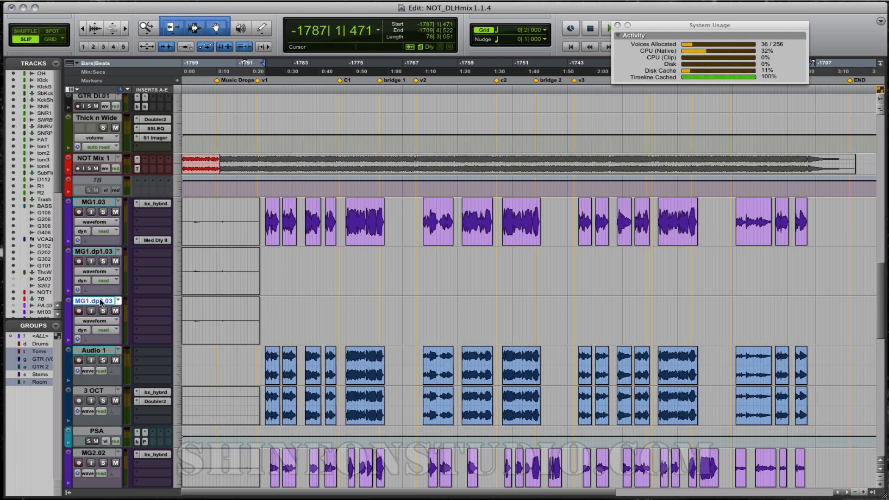
pyautogui.keyDown('shift'); pyautogui.click(104, 252); pyautogui.keyUp('shift')
pyautogui.rightClick(106, 251)
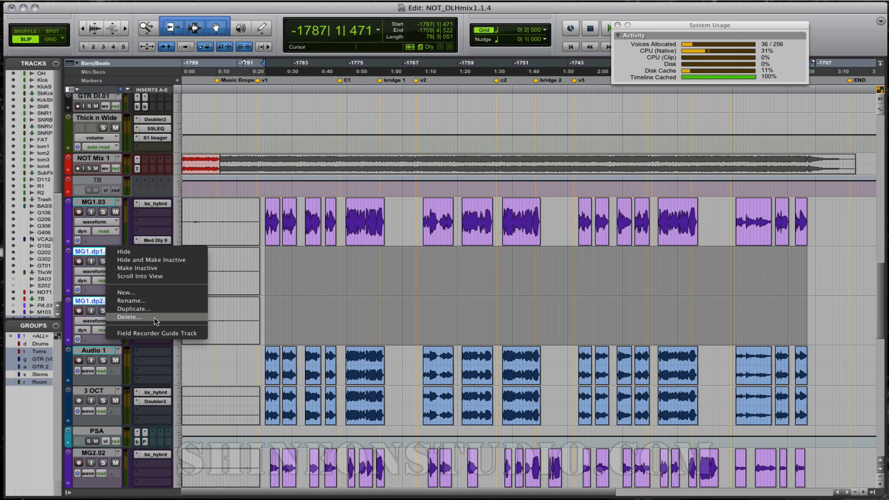
pyautogui.click(135, 317)
pyautogui.click(529, 209)
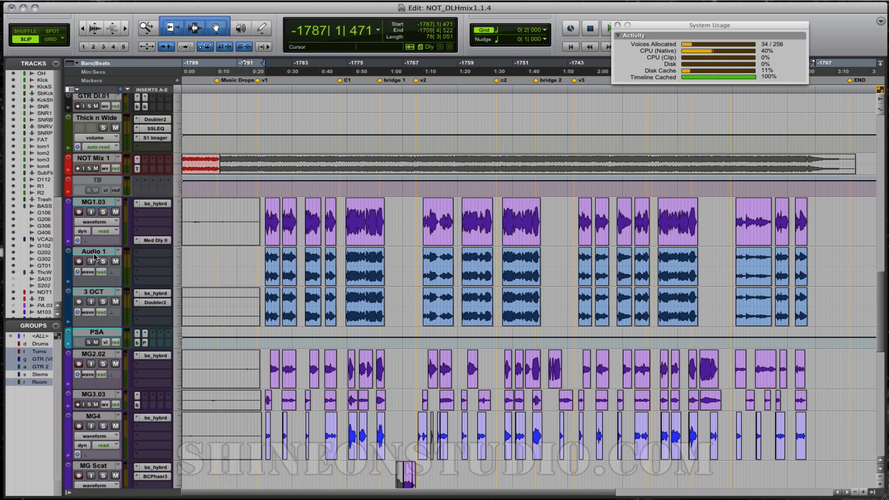
# Move the Audio 1 track directly below 3 OCT and rename it 6 OCT
pyautogui.moveTo(94, 257); pyautogui.dragTo(96, 323)
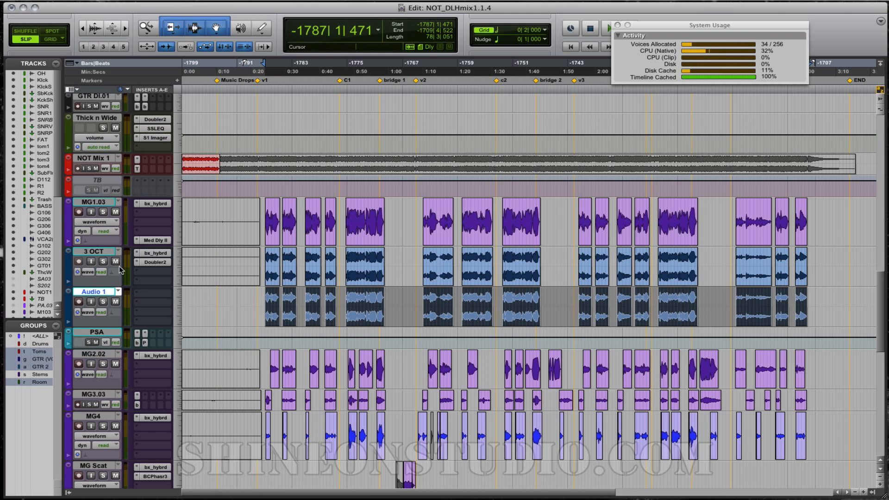
pyautogui.doubleClick(106, 292)
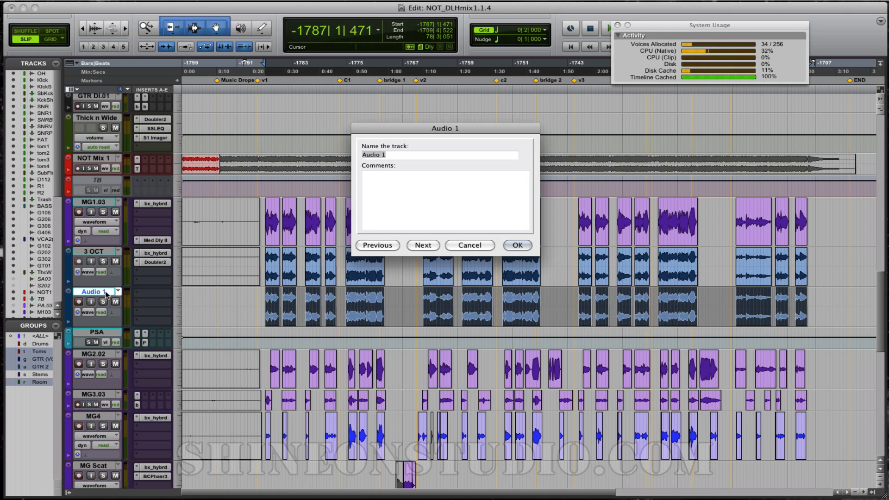
pyautogui.write('6 OCT')
pyautogui.press('Return')
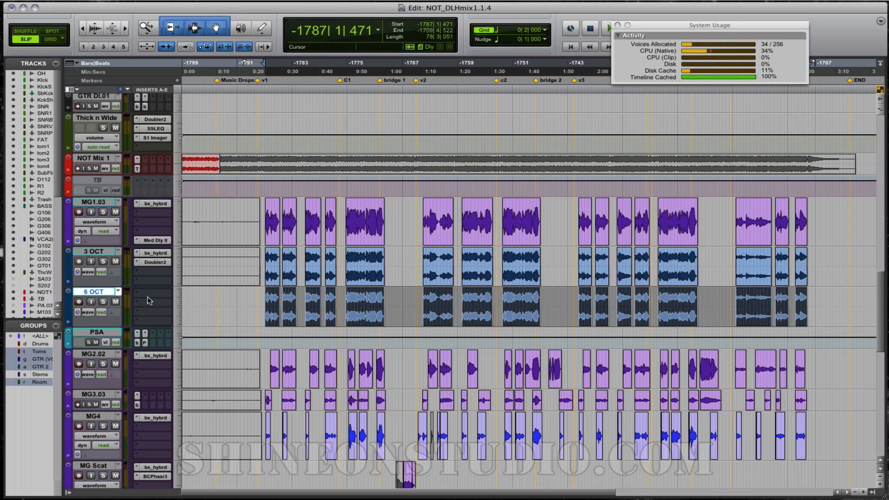
# Copy the bx_hybrid and Doubler2 inserts from 3 OCT to 6 OCT in the mixer, and review the copied plug-ins' settings
pyautogui.press('super+equal')
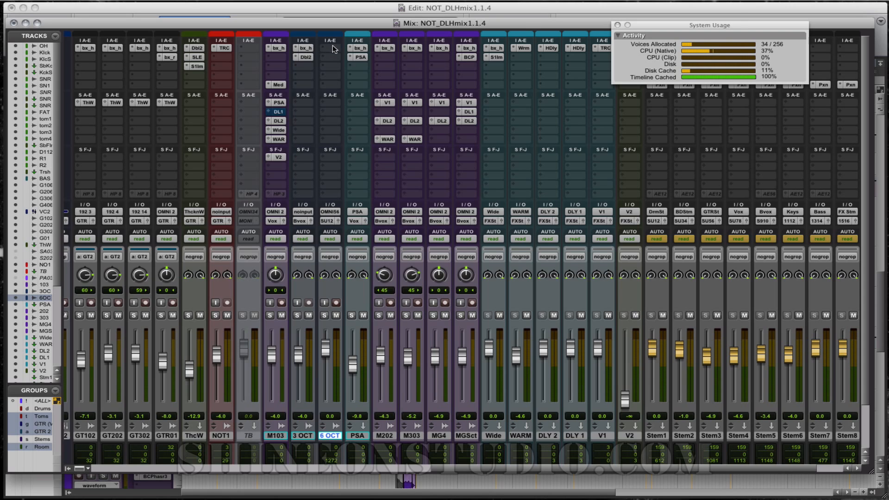
pyautogui.moveTo(304, 47); pyautogui.dragTo(336, 59)
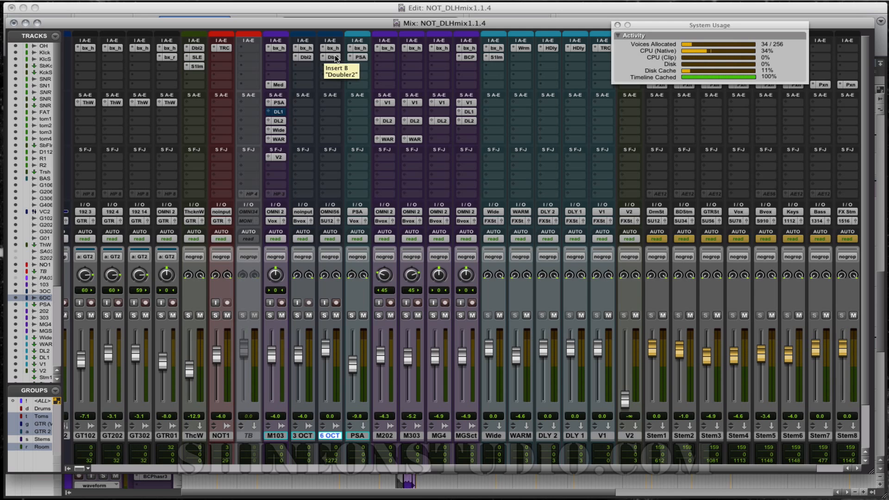
pyautogui.click(333, 57)
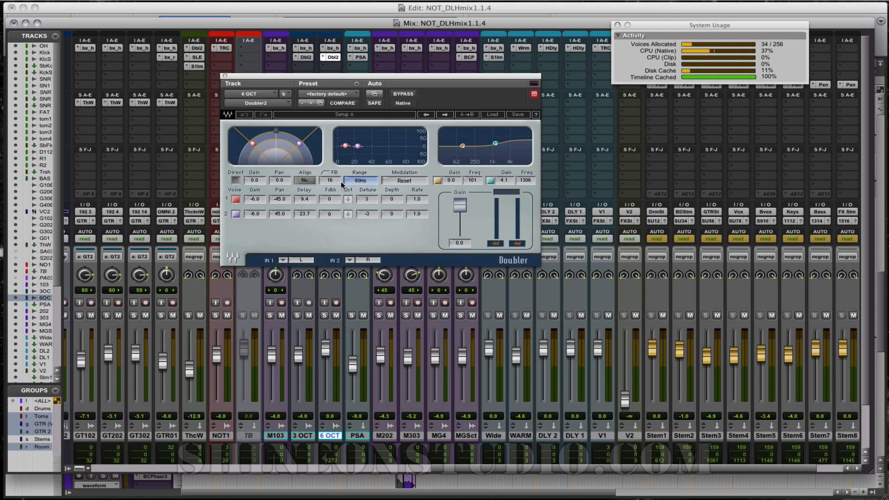
pyautogui.moveTo(369, 77); pyautogui.dragTo(583, 185)
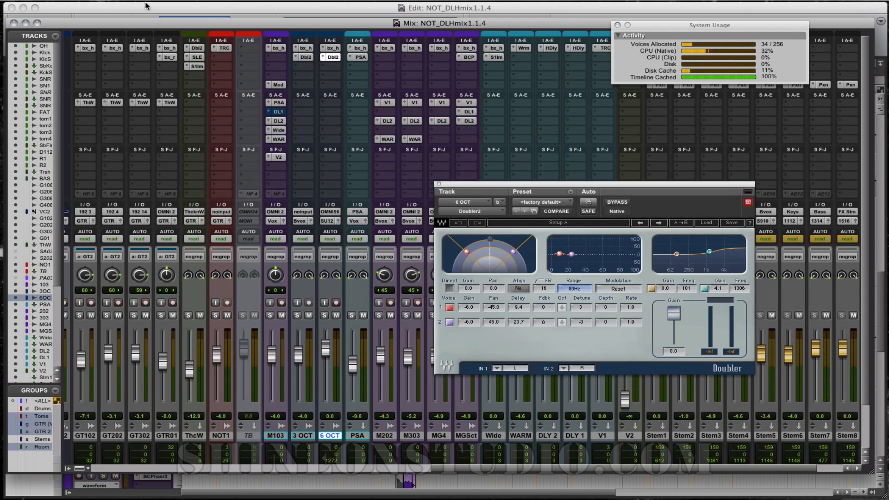
pyautogui.click(333, 48)
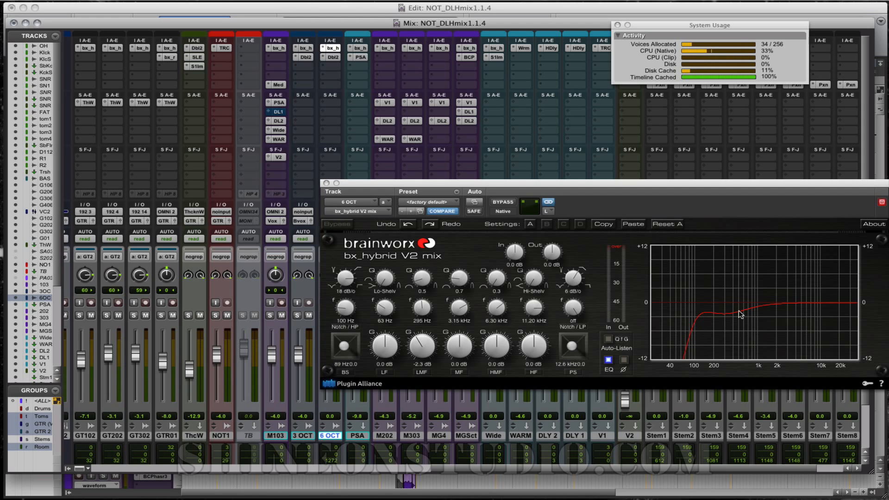
pyautogui.click(327, 183)
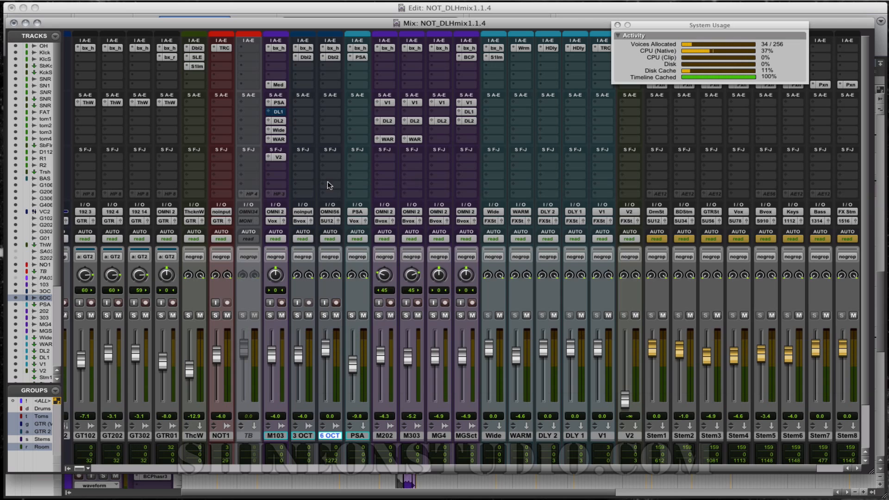
# Show the Doubler2 plug-ins of 3 OCT and 6 OCT side by side for comparison
pyautogui.click(333, 57)
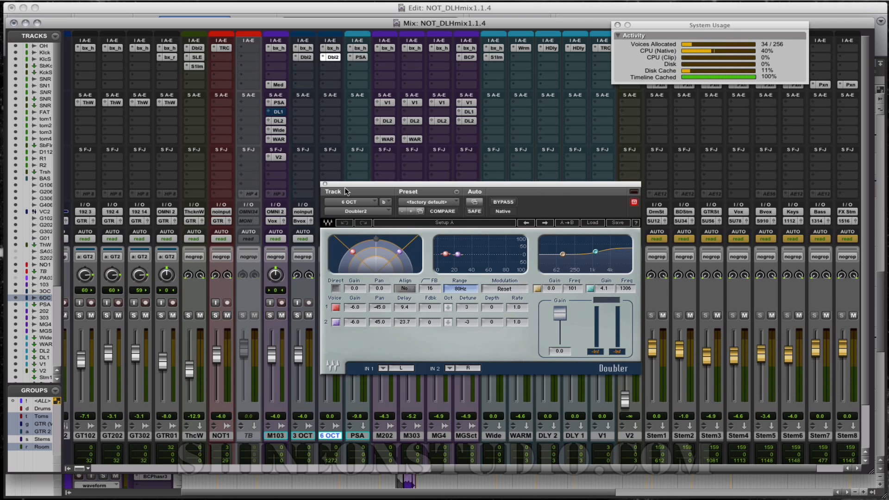
pyautogui.click(306, 57)
pyautogui.moveTo(220, 10); pyautogui.dragTo(227, 200)
pyautogui.moveTo(402, 187); pyautogui.dragTo(438, 196)
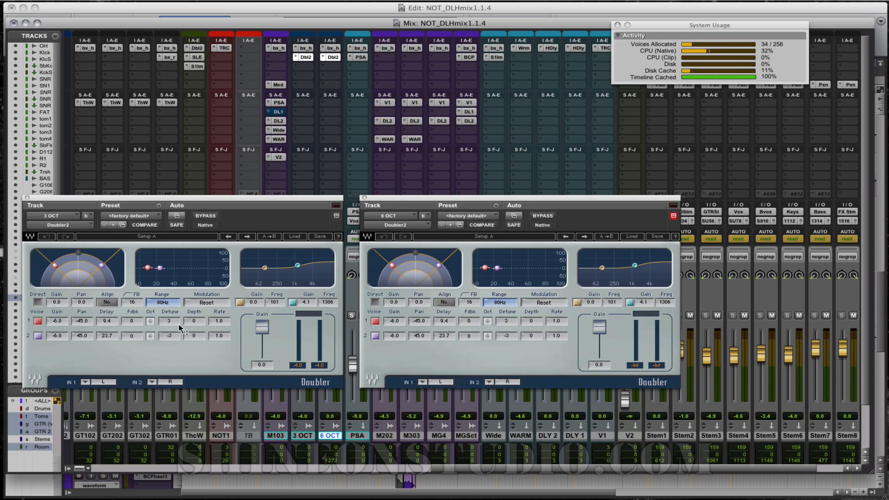
# Toggle the direct signal on 3 OCT's Doubler, and set 6 OCT's Doubler detune to -6 for voice 1 and 6 for voice 2
pyautogui.click(38, 304)
pyautogui.click(507, 324)
pyautogui.write('-6')
pyautogui.press('Return')
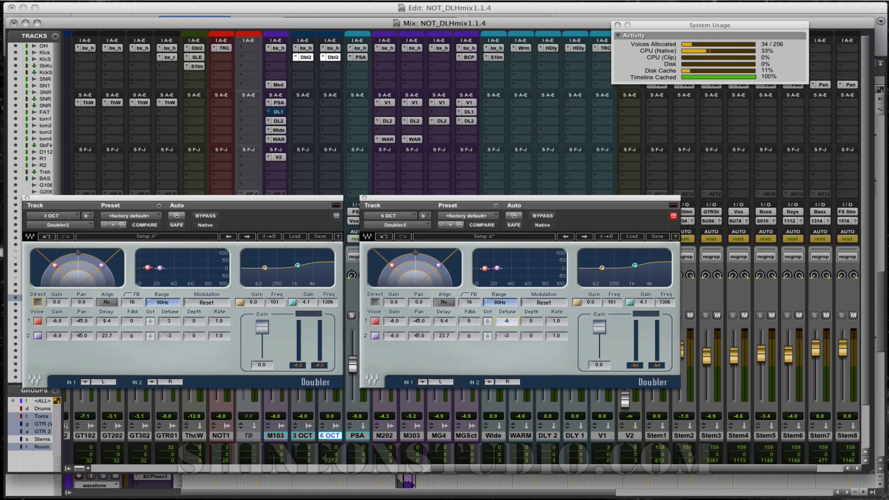
pyautogui.click(509, 336)
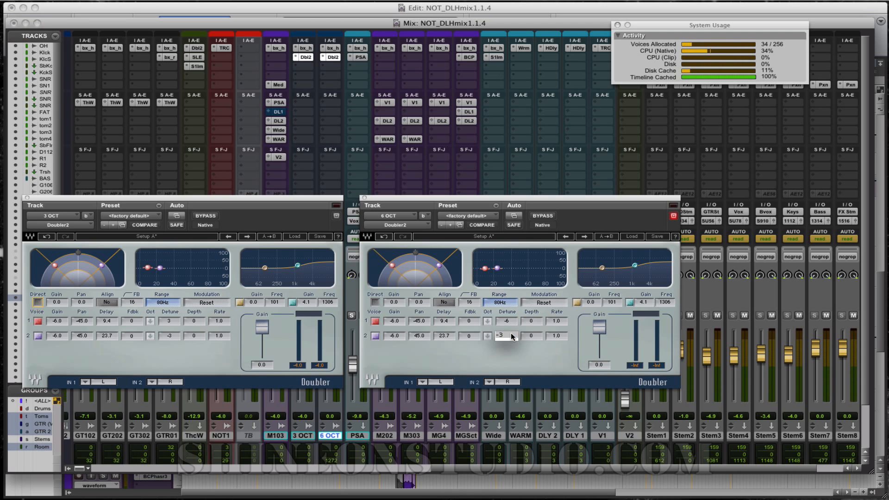
pyautogui.write('6')
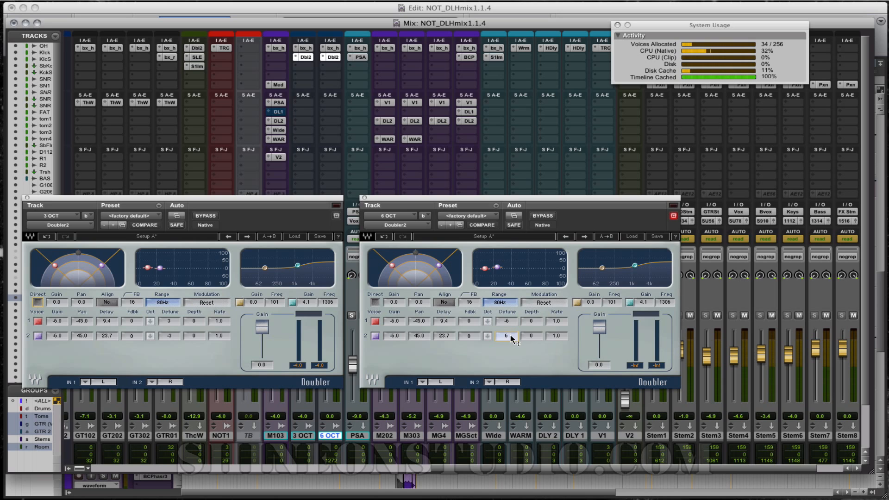
pyautogui.click(364, 198)
pyautogui.click(28, 197)
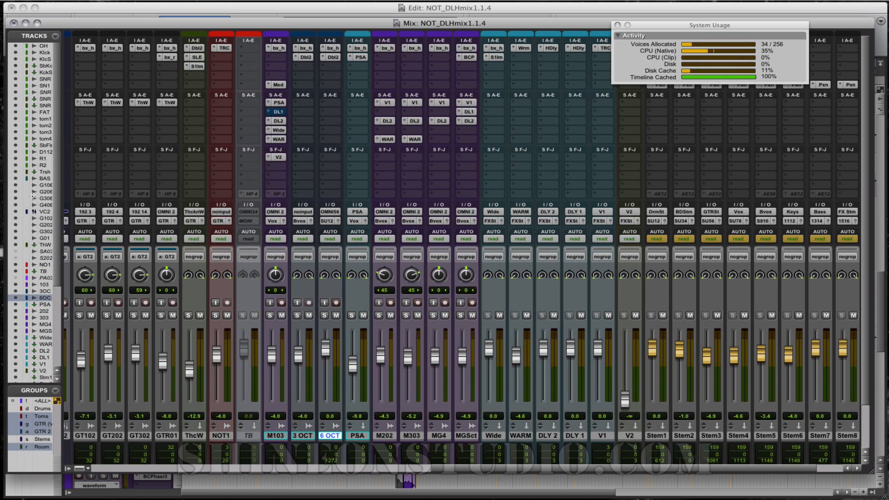
pyautogui.click(331, 221)
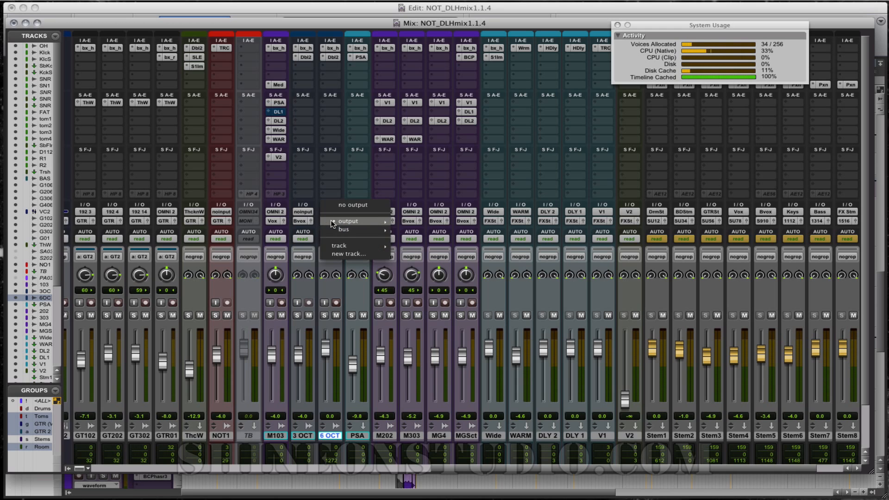
pyautogui.moveTo(349, 247)
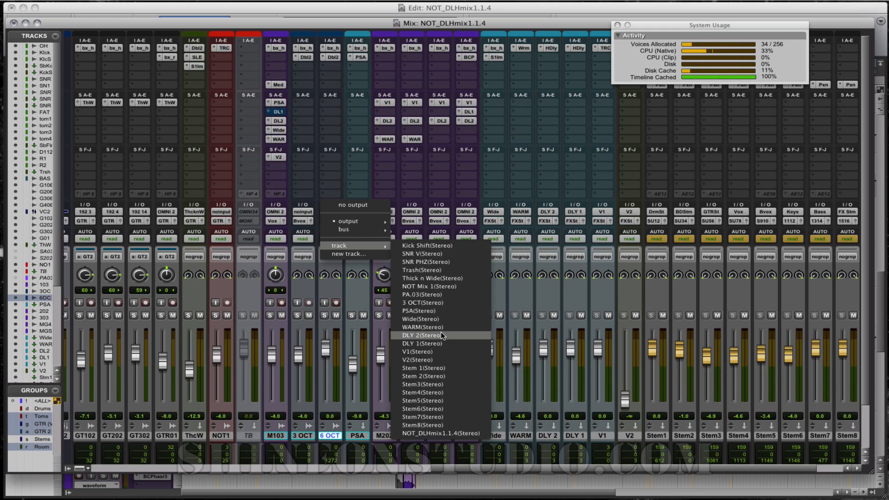
pyautogui.click(439, 410)
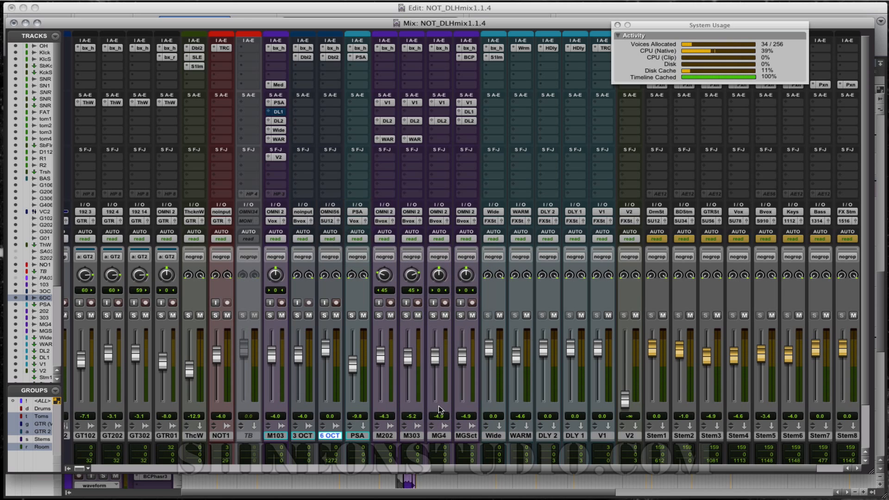
# Route the 6 OCT track's output to the Stem5 track and set its input to no input
pyautogui.click(330, 221)
pyautogui.moveTo(349, 247)
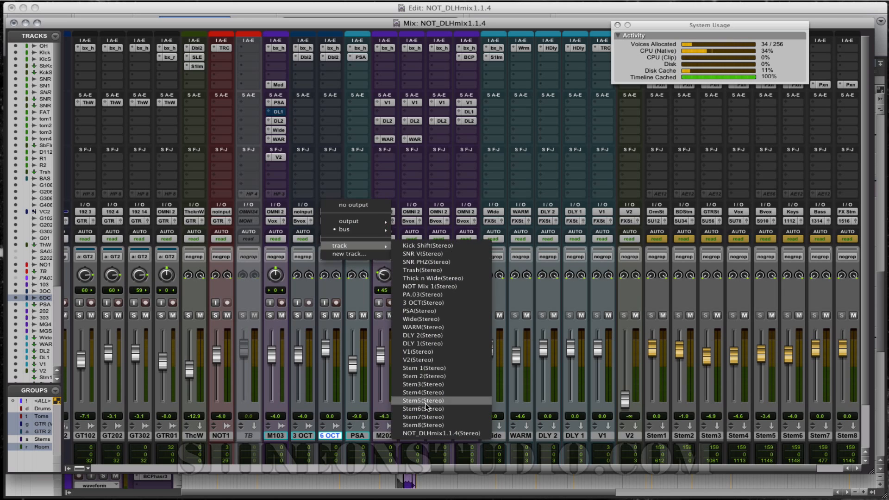
pyautogui.click(425, 403)
pyautogui.click(330, 212)
pyautogui.click(333, 222)
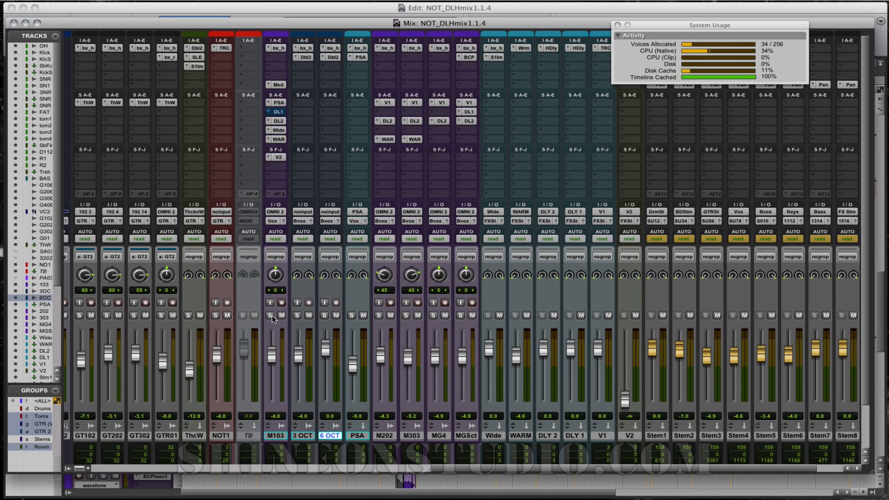
# Play back the song and mute the 3 OCT and 6 OCT tracks to hear the lead vocal without them
pyautogui.press('space')
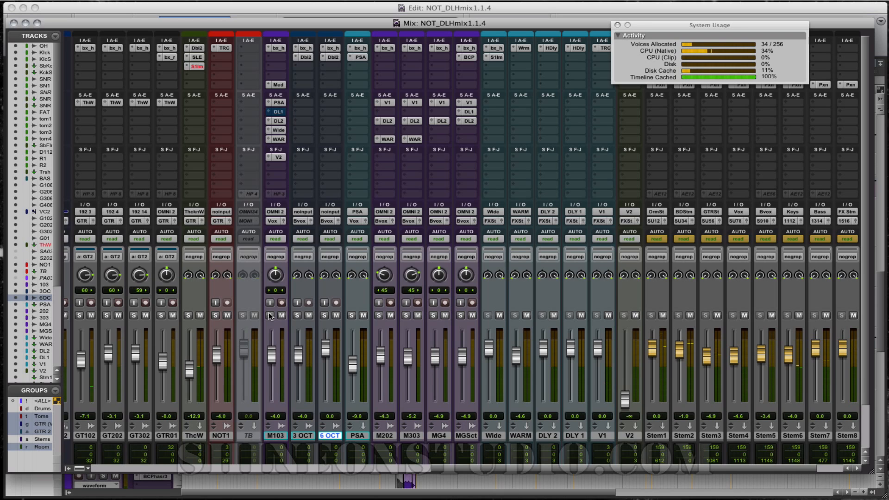
pyautogui.click(309, 316)
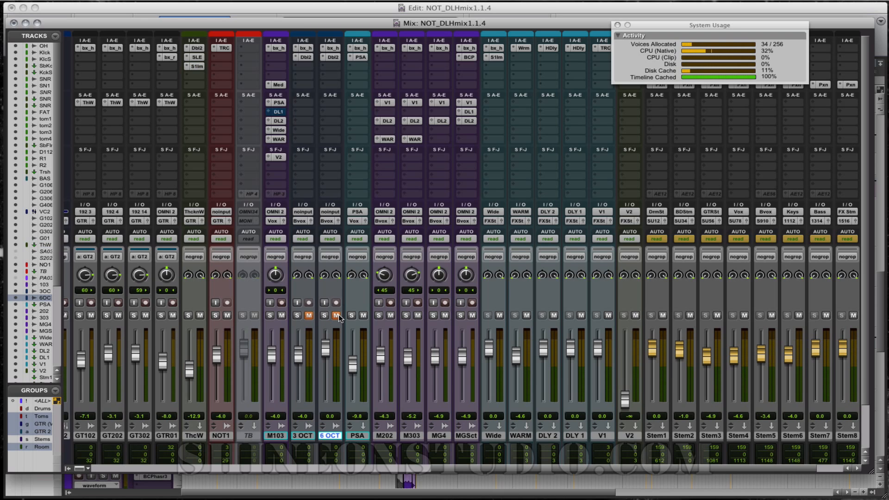
# Compare playback with the 3 OCT and 6 OCT tracks muted and unmuted, and lower 6 OCT's volume to -4.0
pyautogui.press('space')
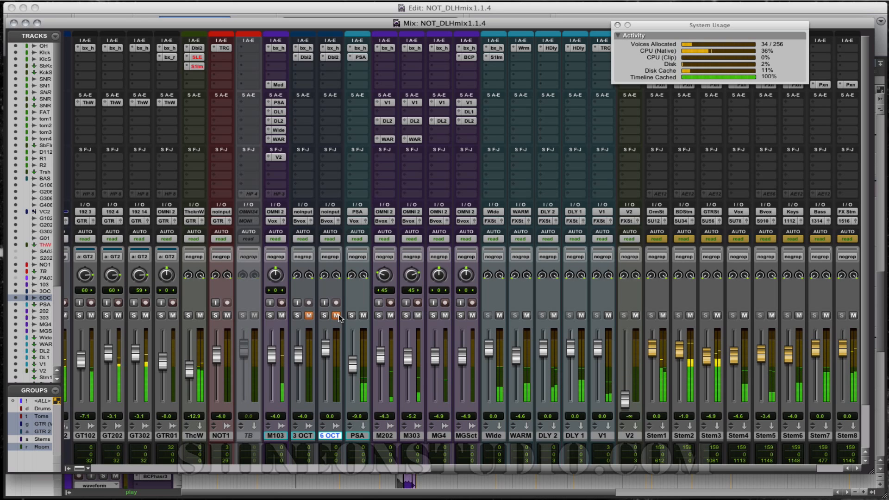
pyautogui.press('space')
pyautogui.click(338, 316)
pyautogui.click(310, 316)
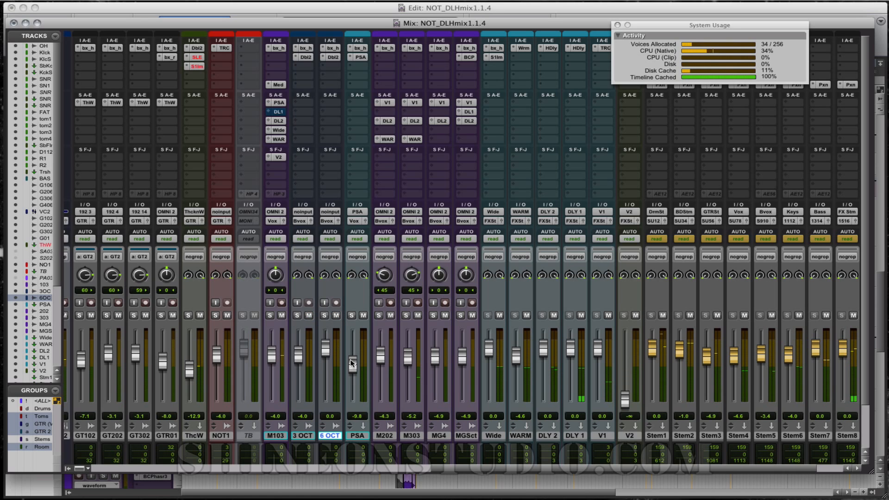
pyautogui.press('space')
pyautogui.moveTo(325, 348); pyautogui.dragTo(328, 357)
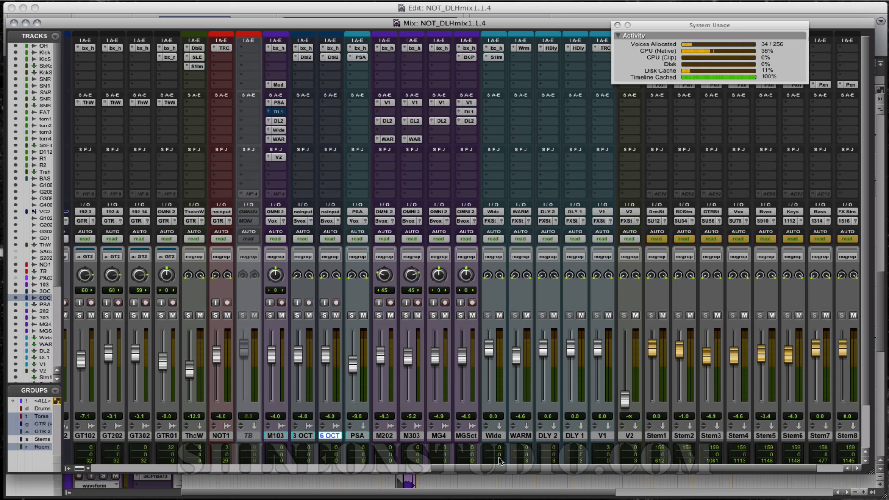
# Duplicate the 3 OCT and 6 OCT tracks once, including active playlist and inserts, placing the copies after the last selected track
pyautogui.moveTo(505, 470); pyautogui.dragTo(587, 474)
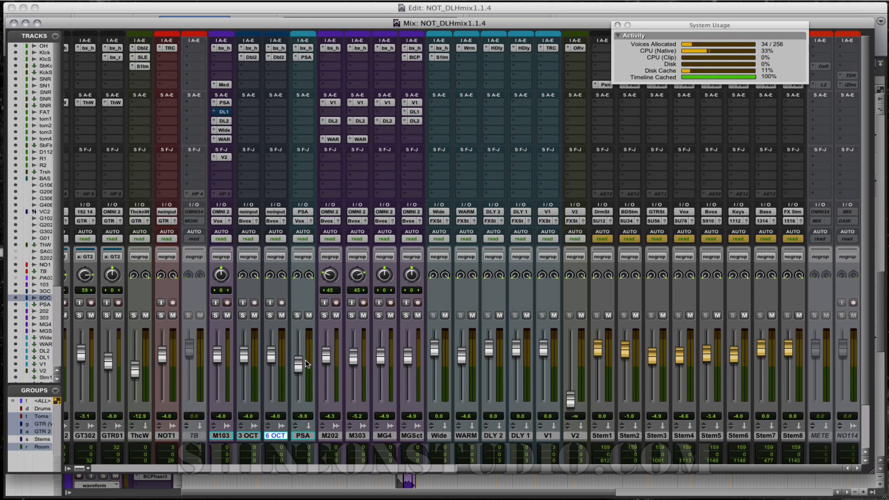
pyautogui.click(252, 435)
pyautogui.keyDown('shift'); pyautogui.click(281, 436); pyautogui.keyUp('shift')
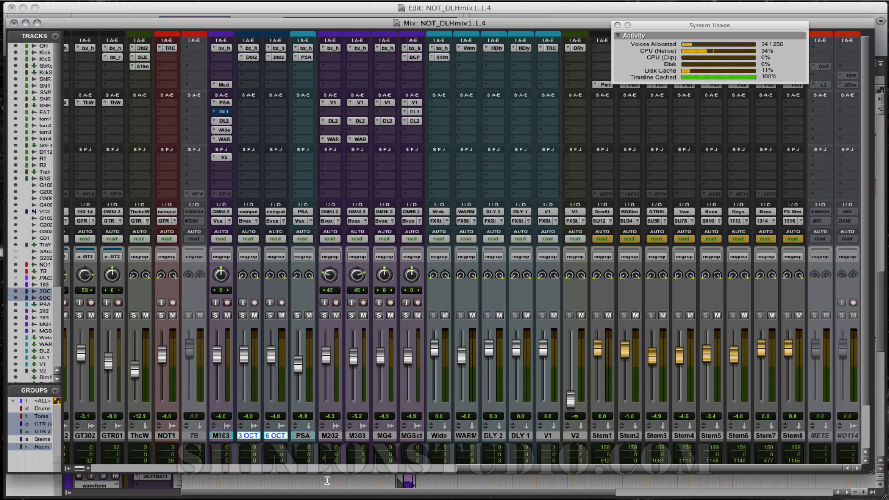
pyautogui.hotkey('alt', 'shift', 'd')
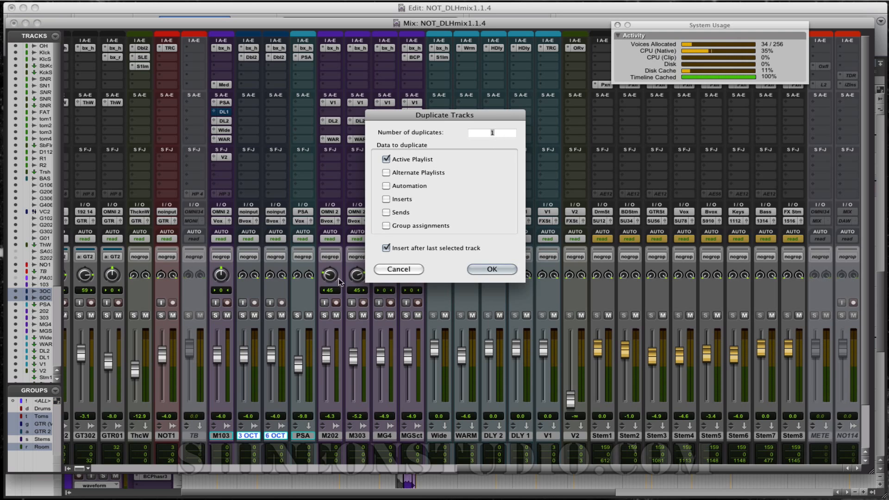
pyautogui.click(386, 200)
pyautogui.click(492, 269)
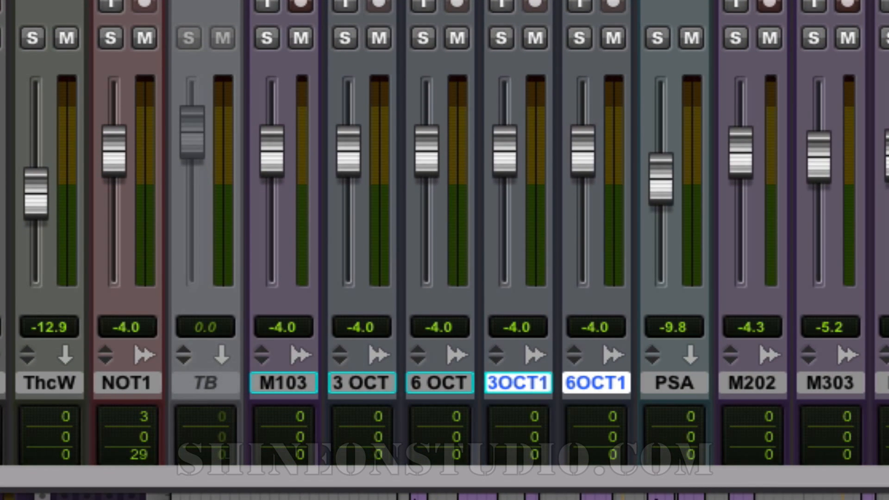
# Rename the two duplicated tracks as 9 OCT and 12 OCT
pyautogui.doubleClick(549, 375)
pyautogui.write('9 OCT')
pyautogui.press('Return')
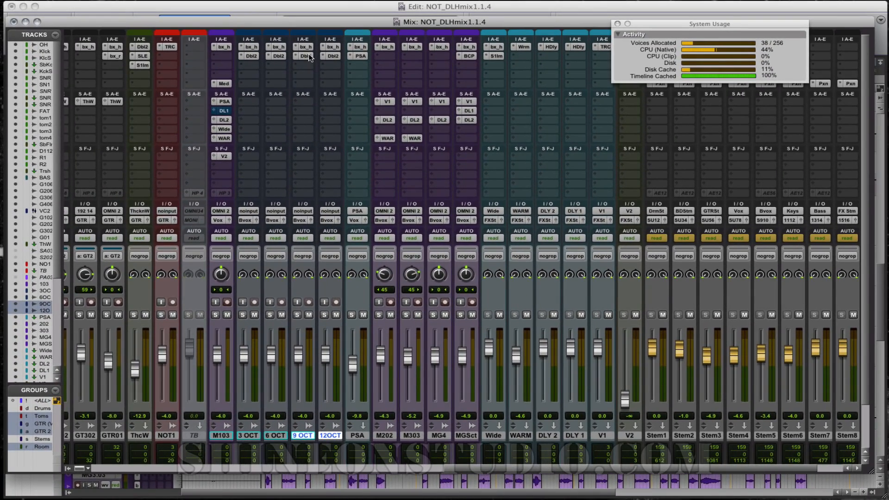
# Set the detune of 9 OCT's Doubler to 9 for voice 1 and -9 for voice 2
pyautogui.click(306, 56)
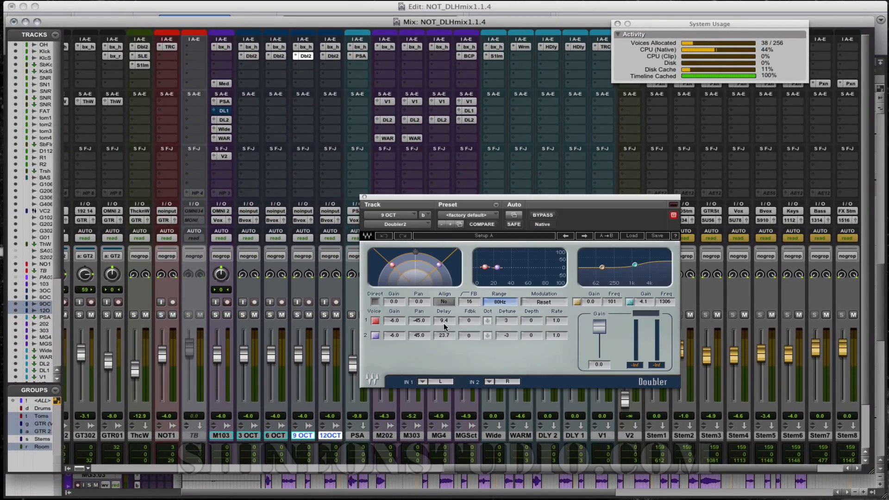
pyautogui.click(507, 322)
pyautogui.write('9')
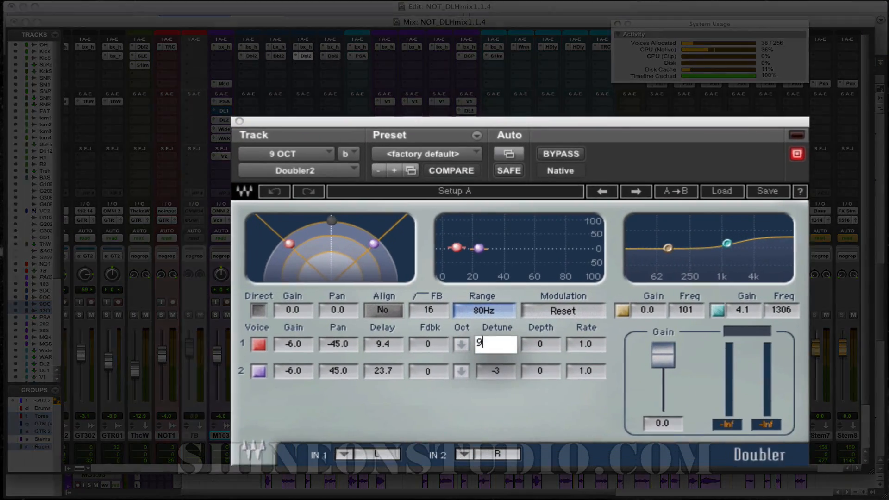
pyautogui.press('Return')
pyautogui.click(507, 380)
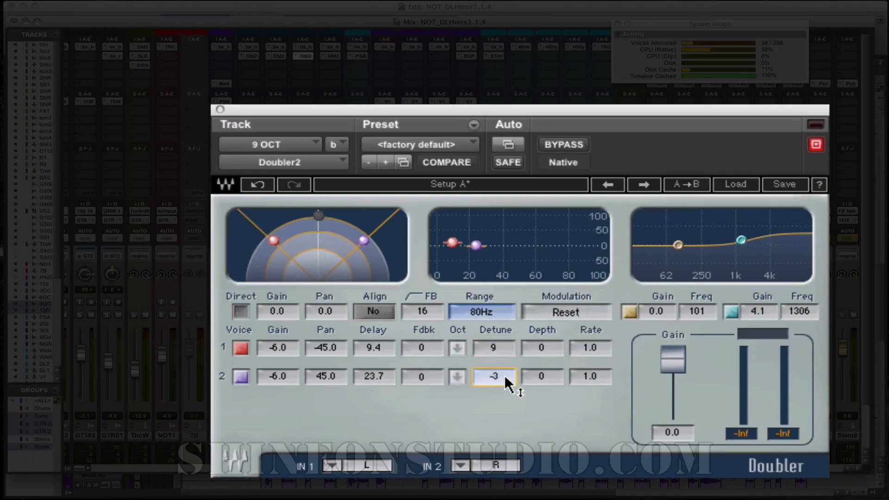
pyautogui.write('-9')
pyautogui.press('Return')
# Set the detune of 12 OCT's Doubler to -12 for voice 1 and 12 for voice 2, and close the plug-in
pyautogui.click(332, 56)
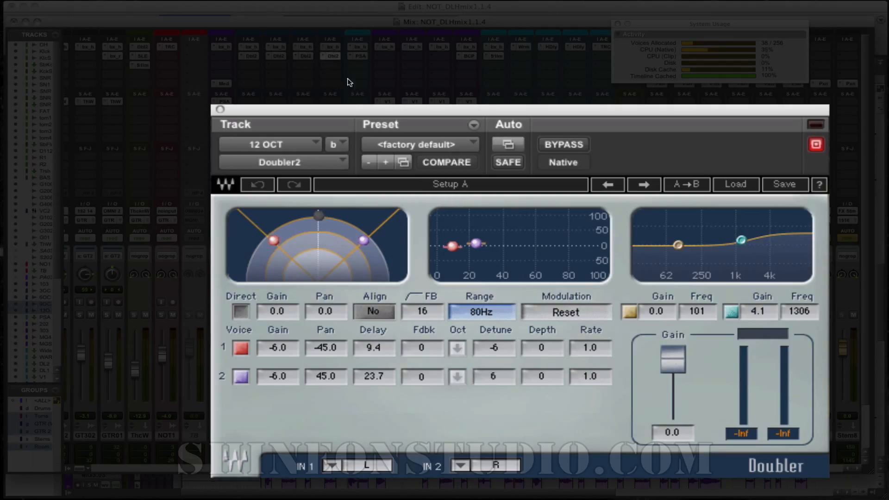
pyautogui.click(501, 348)
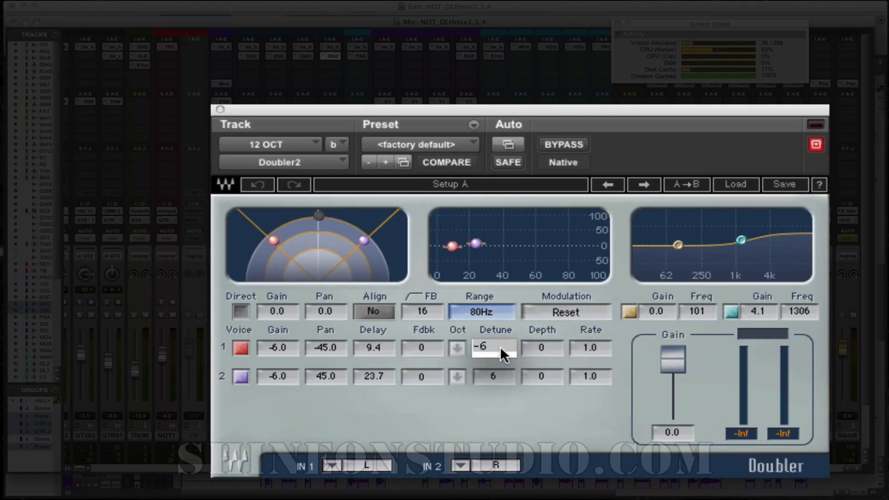
pyautogui.write('-12')
pyautogui.press('Return')
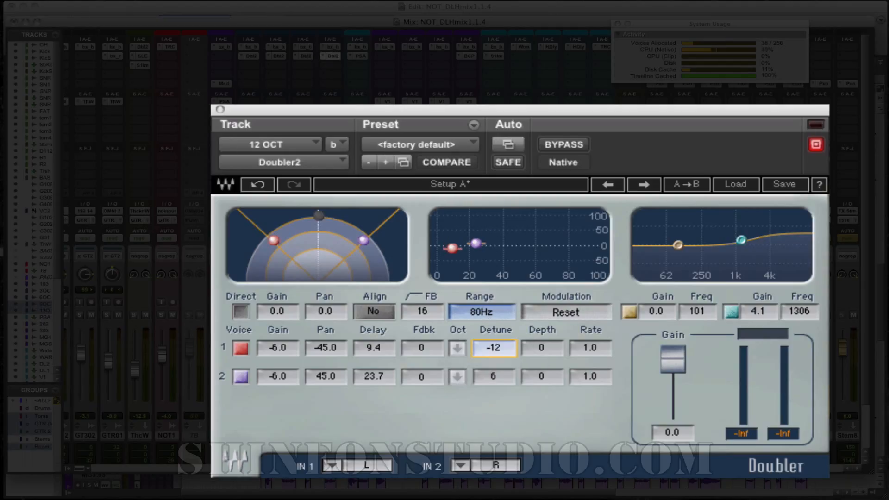
pyautogui.click(494, 374)
pyautogui.write('12')
pyautogui.press('Return')
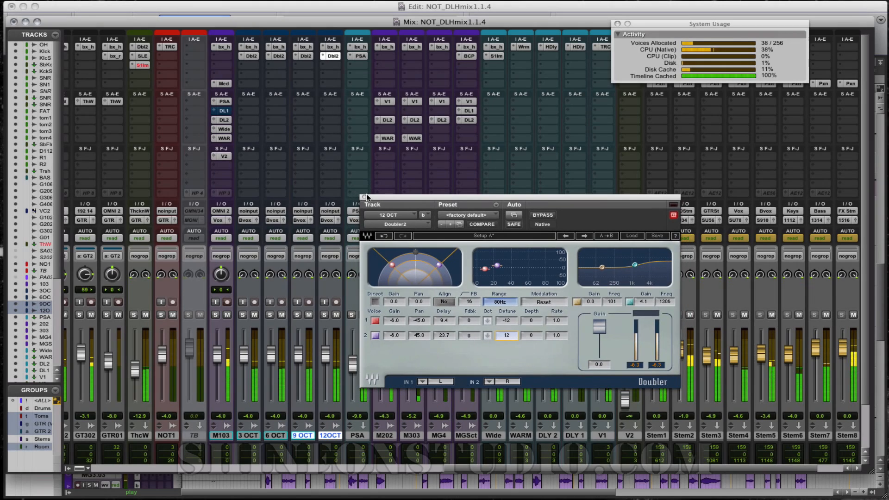
pyautogui.click(361, 195)
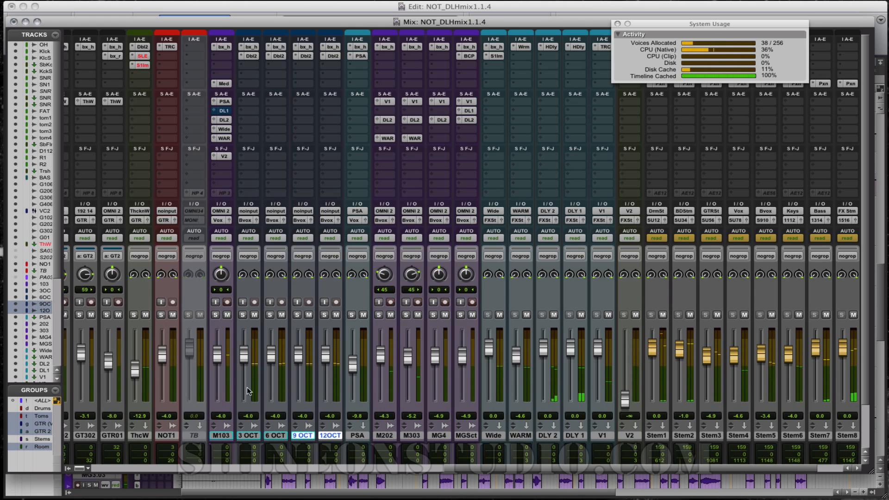
# Create a Mix/Edit group named OCT with ID o from the 3 OCT, 6 OCT, 9 OCT and 12 OCT tracks
pyautogui.keyDown('shift'); pyautogui.click(254, 436); pyautogui.keyUp('shift')
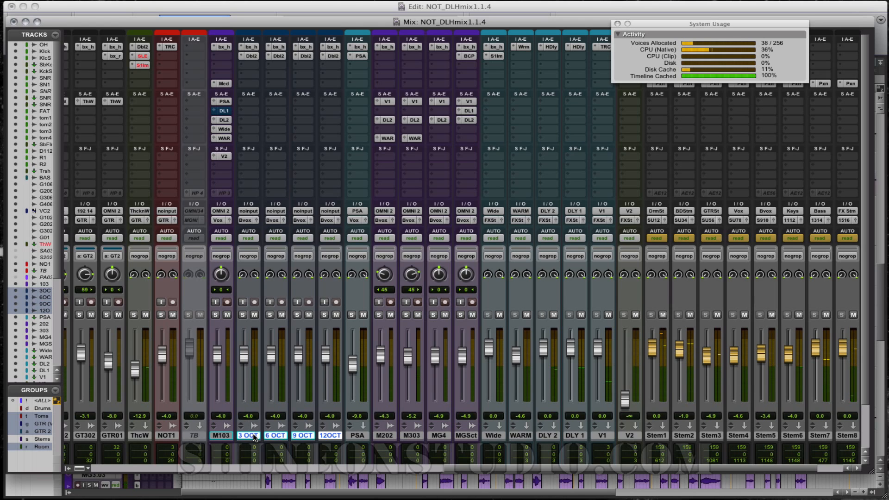
pyautogui.press('super+g')
pyautogui.write('OCT')
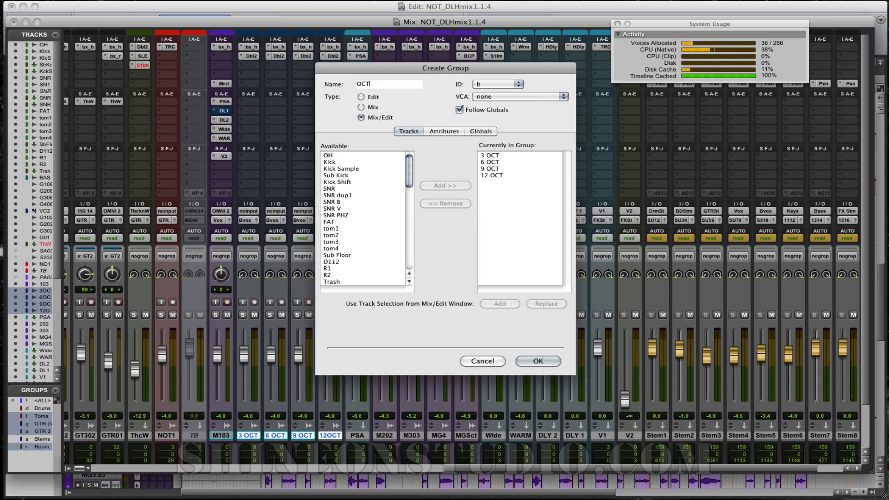
pyautogui.click(519, 84)
pyautogui.moveTo(521, 84)
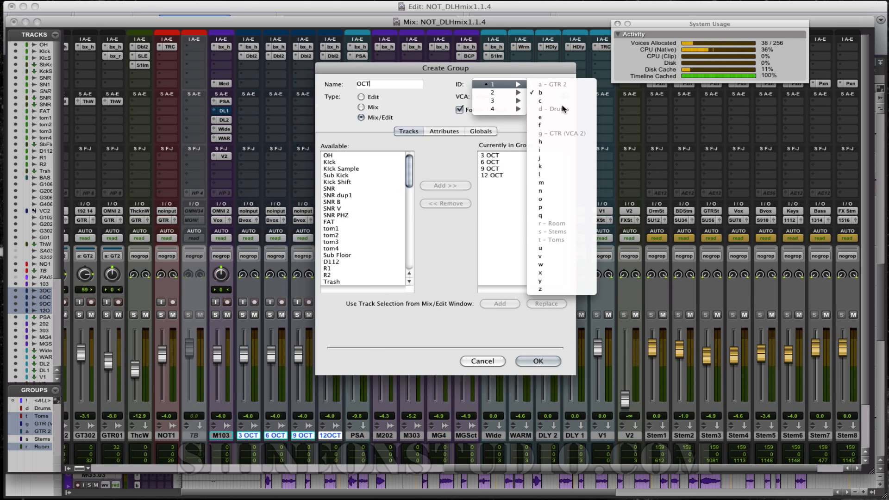
pyautogui.click(564, 196)
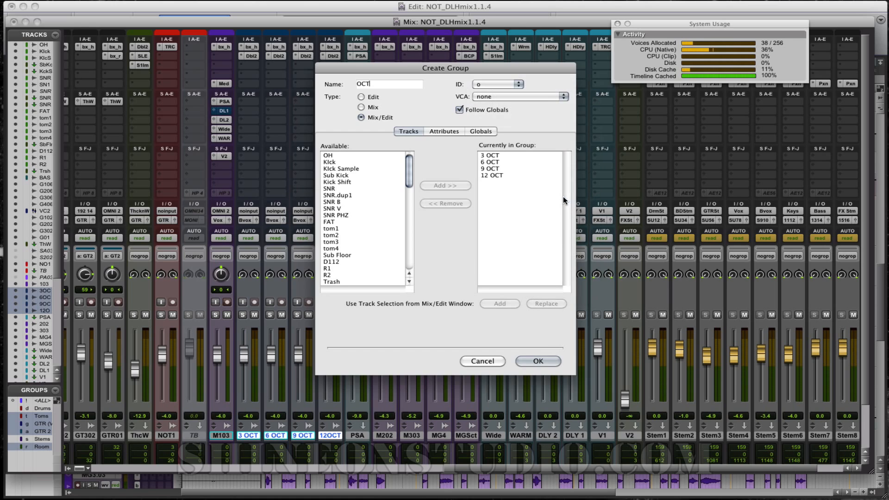
pyautogui.click(548, 364)
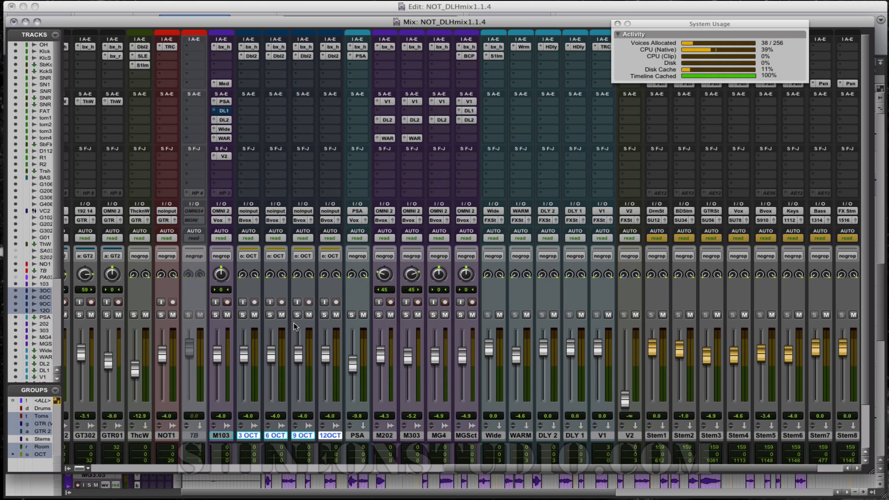
# Play back the song with the OCT group muted, and unmute it to compare the vocal thickness
pyautogui.click(336, 316)
pyautogui.press('space')
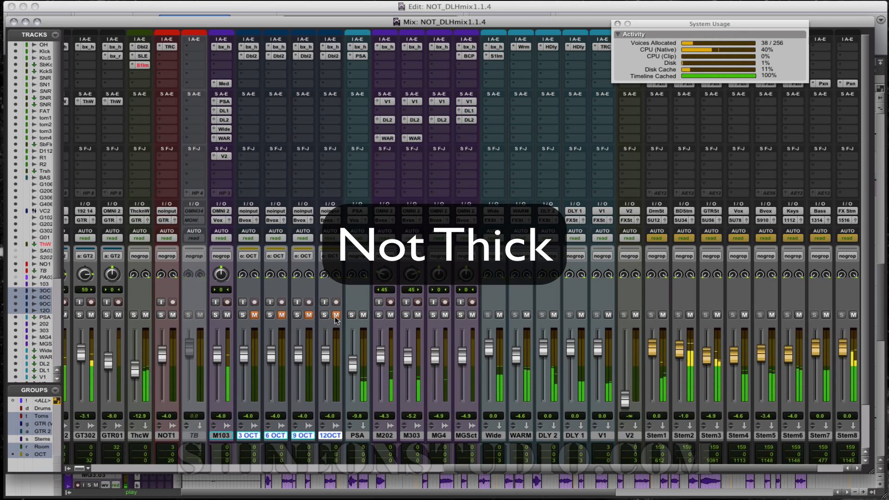
pyautogui.click(337, 317)
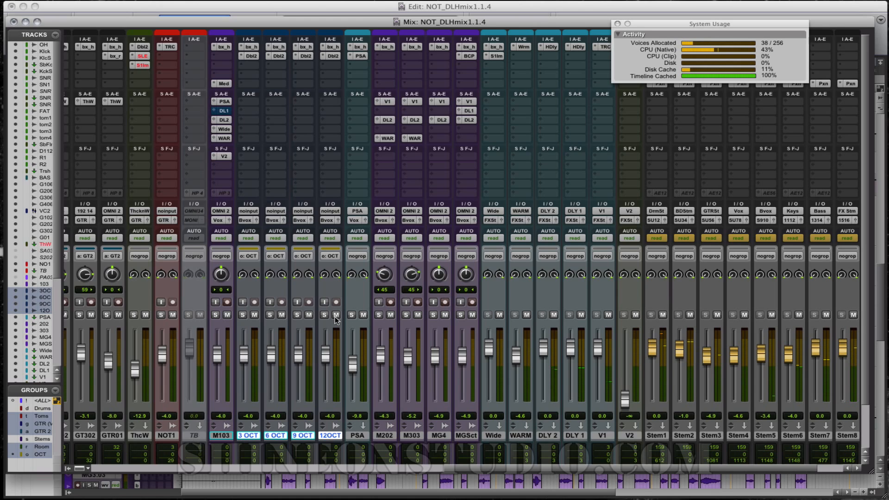
# Solo the OCT group to hear the four doubled tracks alone, and release the solo
pyautogui.click(243, 315)
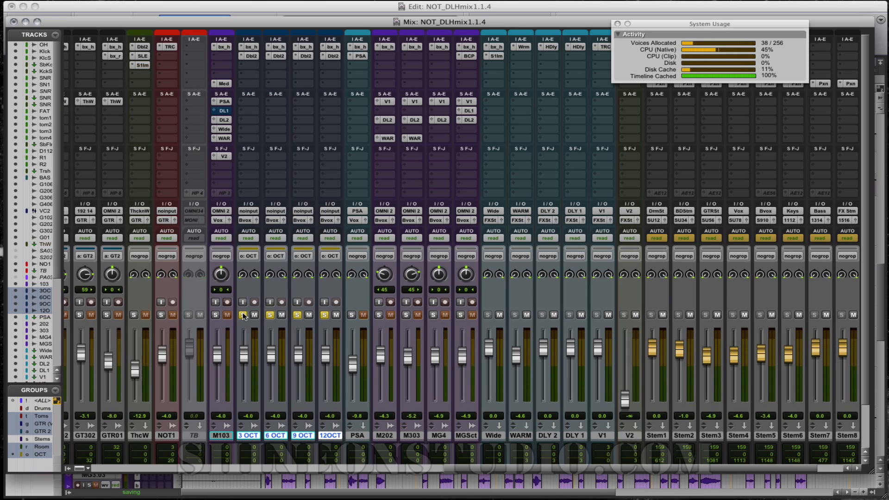
pyautogui.press('space')
pyautogui.click(241, 315)
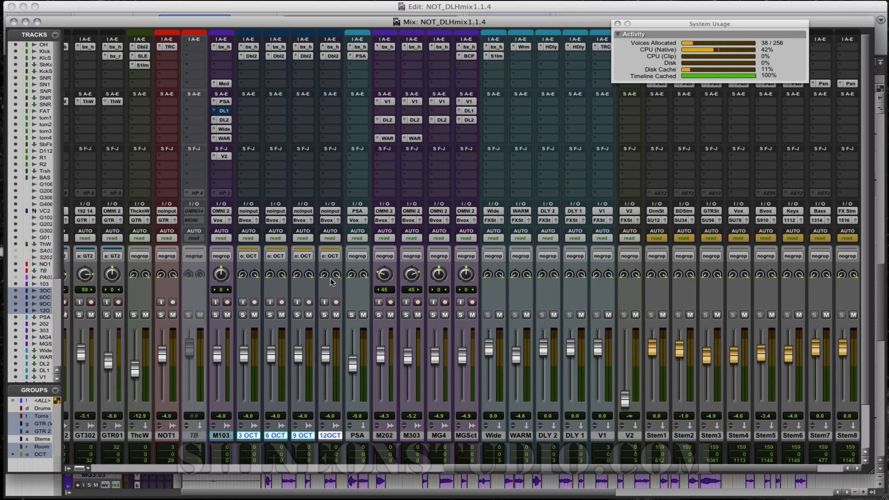
# Play back the full mix and show the doubled vocal tracks in the Edit window
pyautogui.press('space')
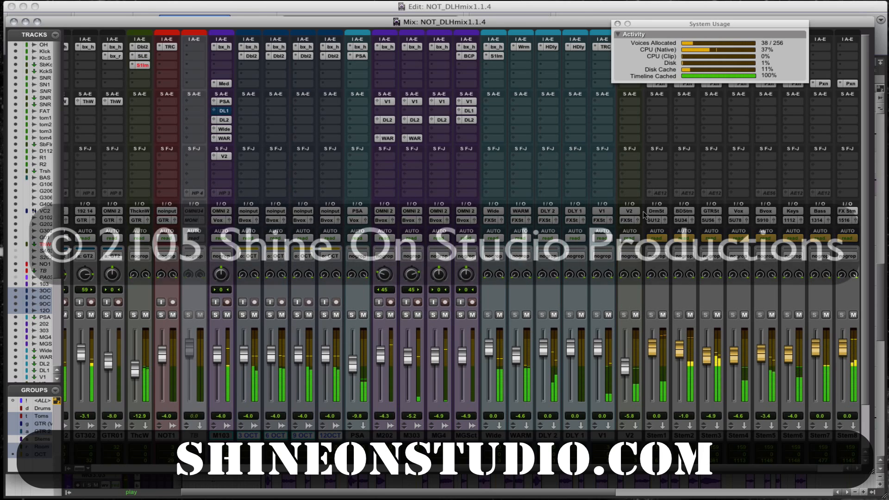
pyautogui.press('super+equal')
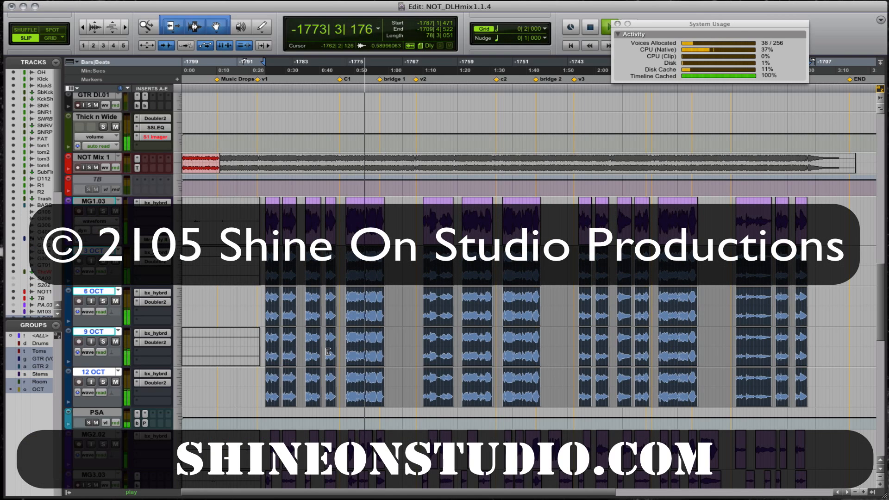